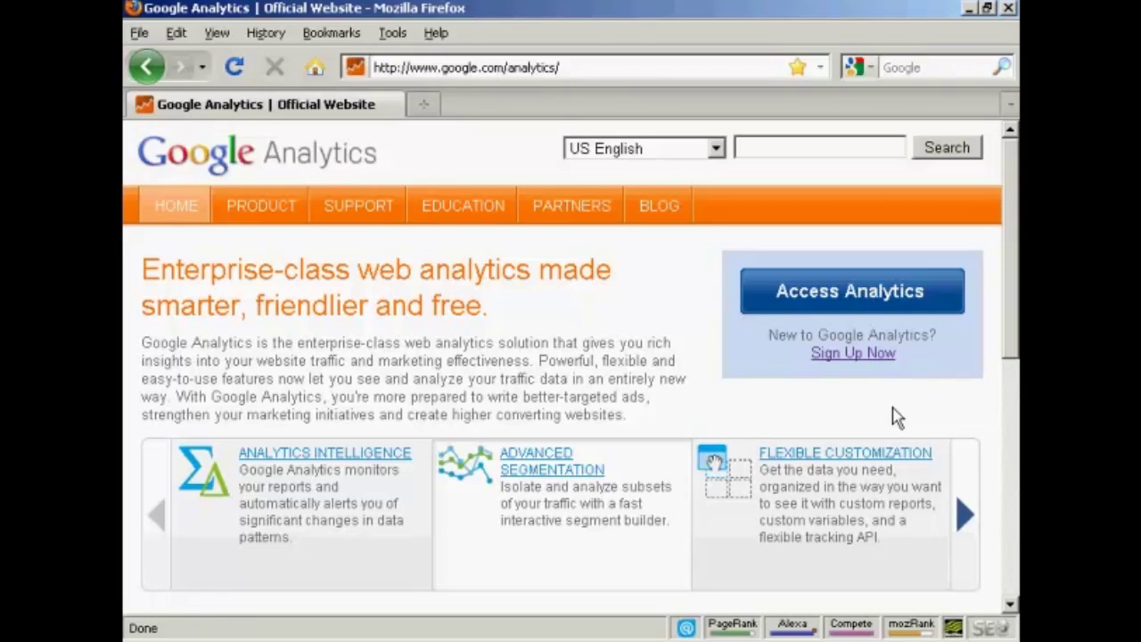
Step: Sign in with the Google account and open the Google Analytics New Account Signup form
left_click(855, 357)
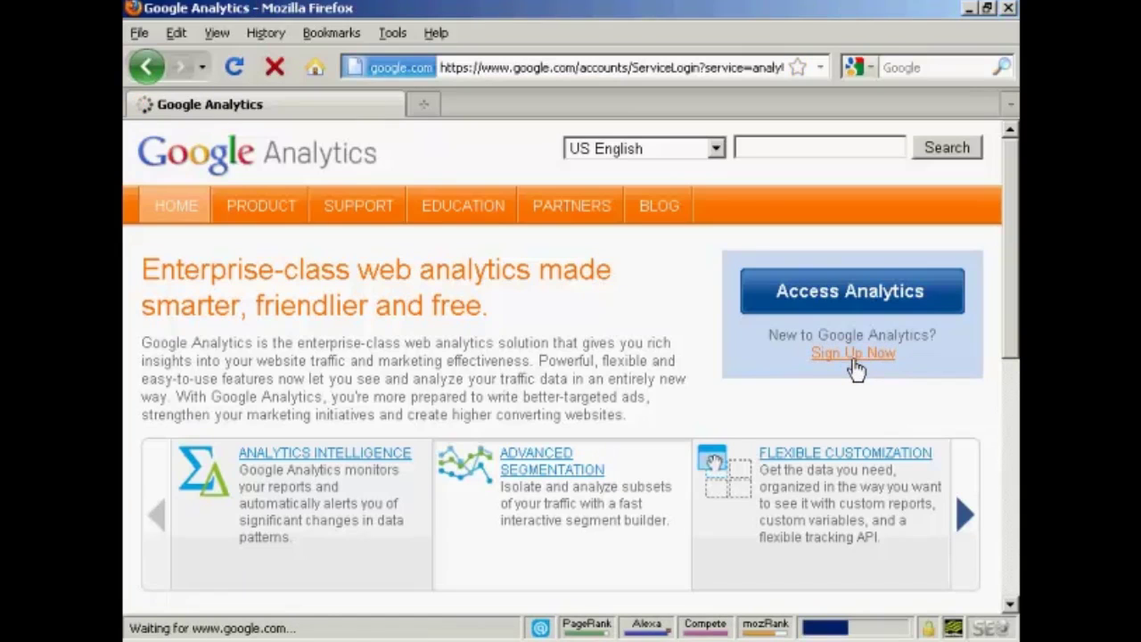
left_click_drag(1010, 229, 1011, 292)
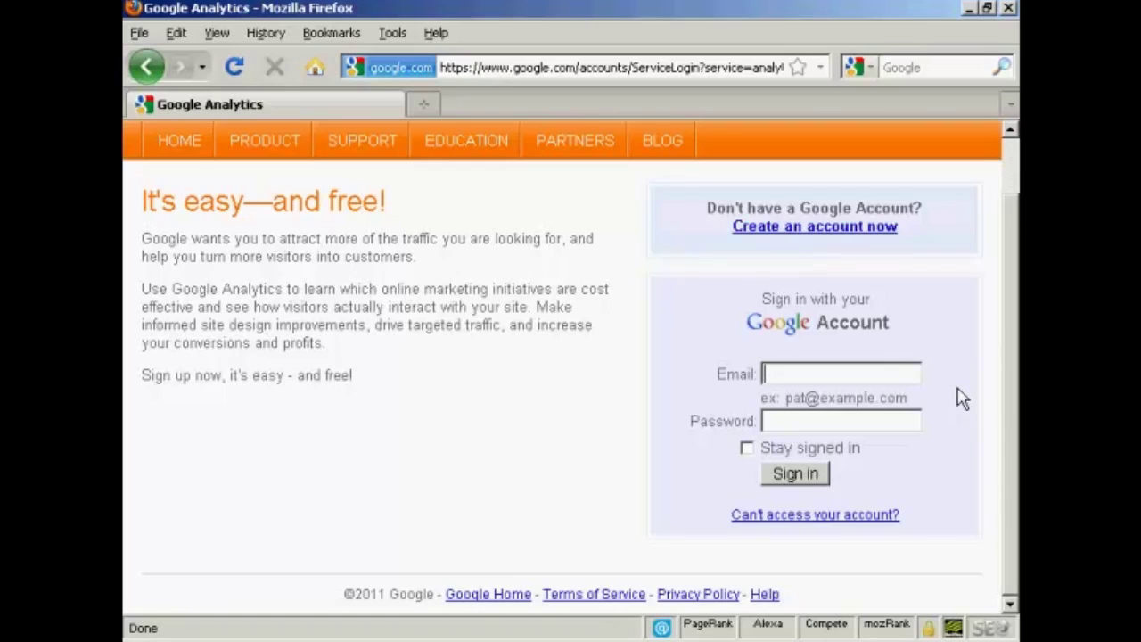
left_click(796, 475)
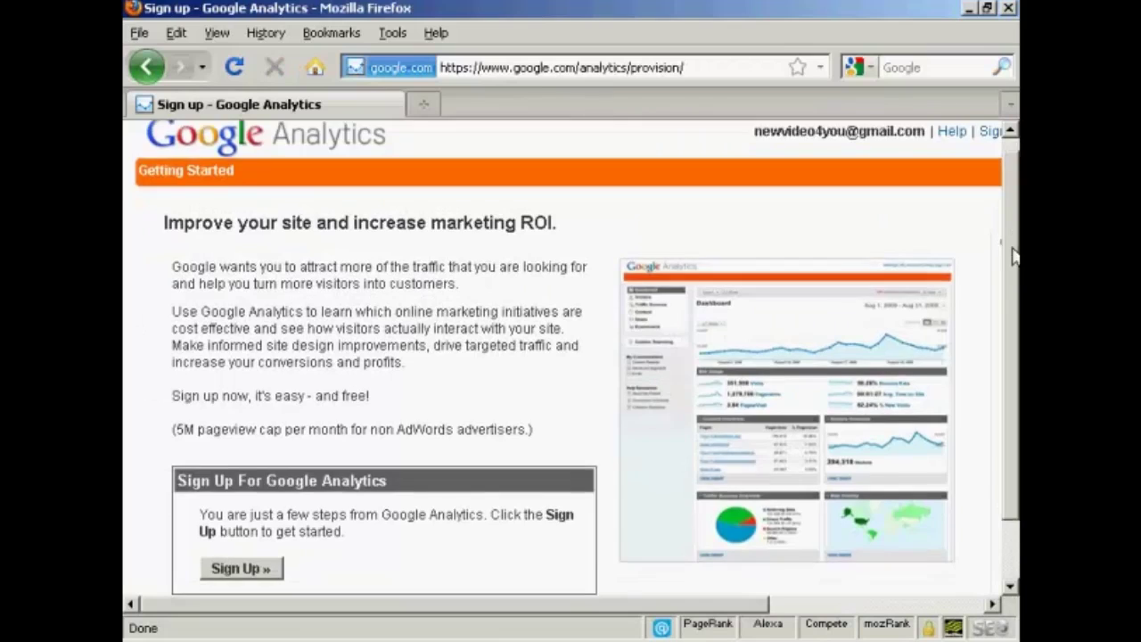
left_click_drag(1010, 255, 1012, 307)
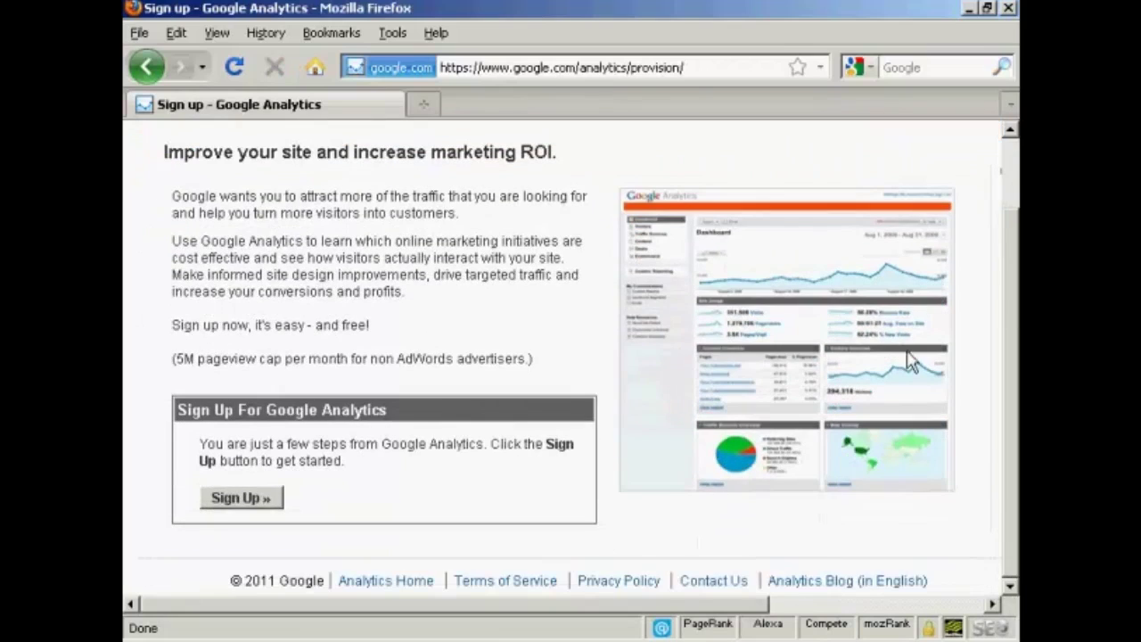
left_click(243, 506)
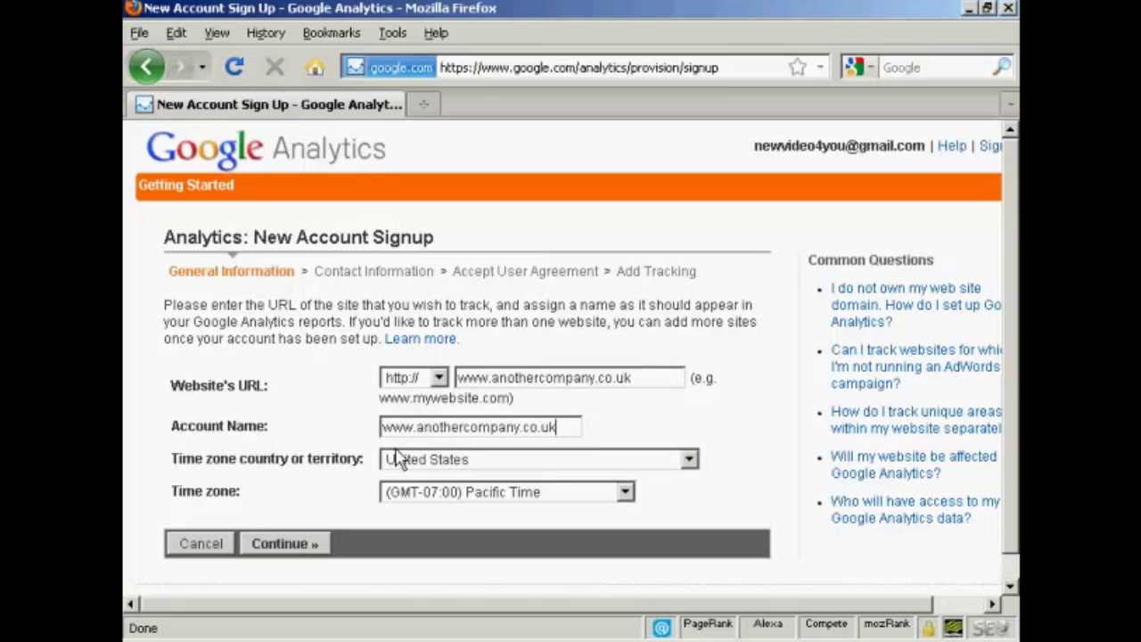
left_click(571, 428)
left_click_drag(414, 427, 344, 426)
key("Delete")
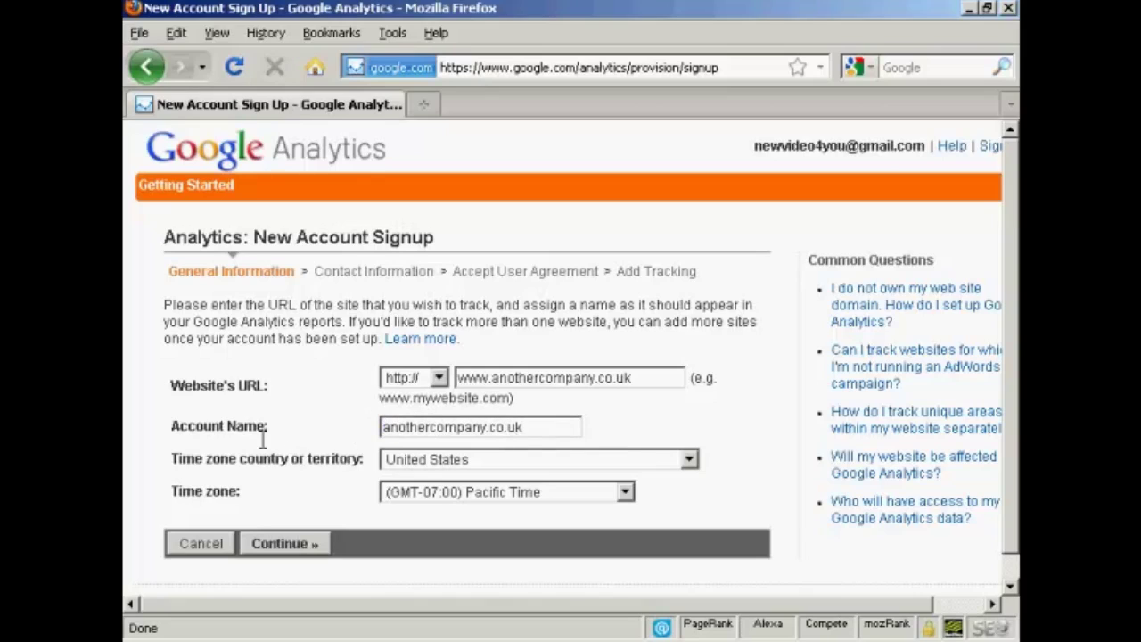
left_click_drag(486, 427, 563, 421)
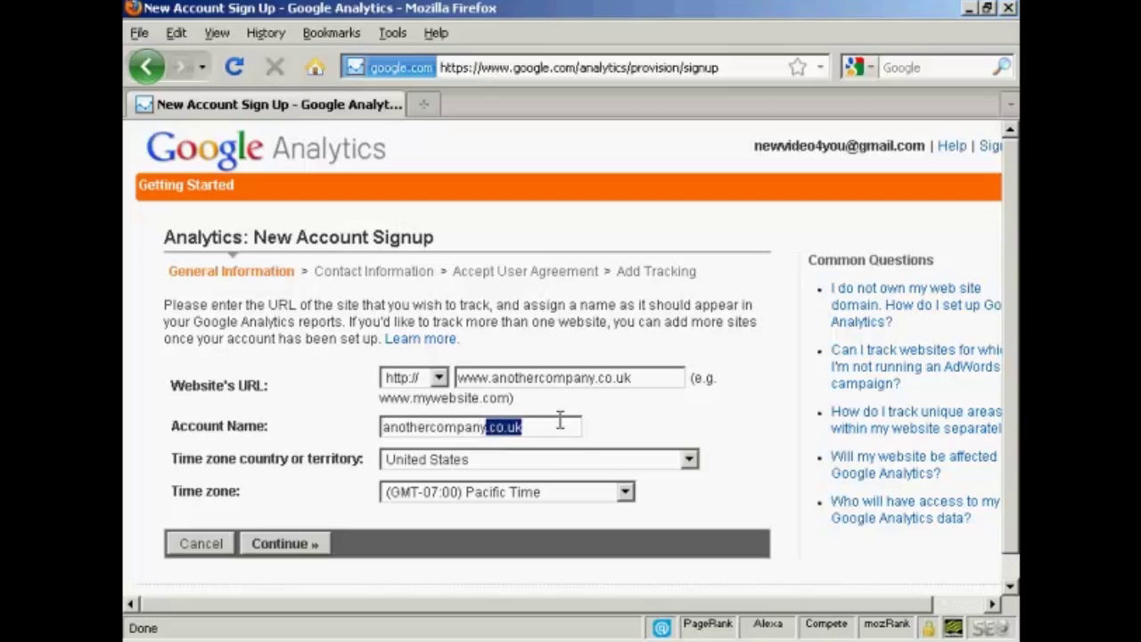
key("Delete")
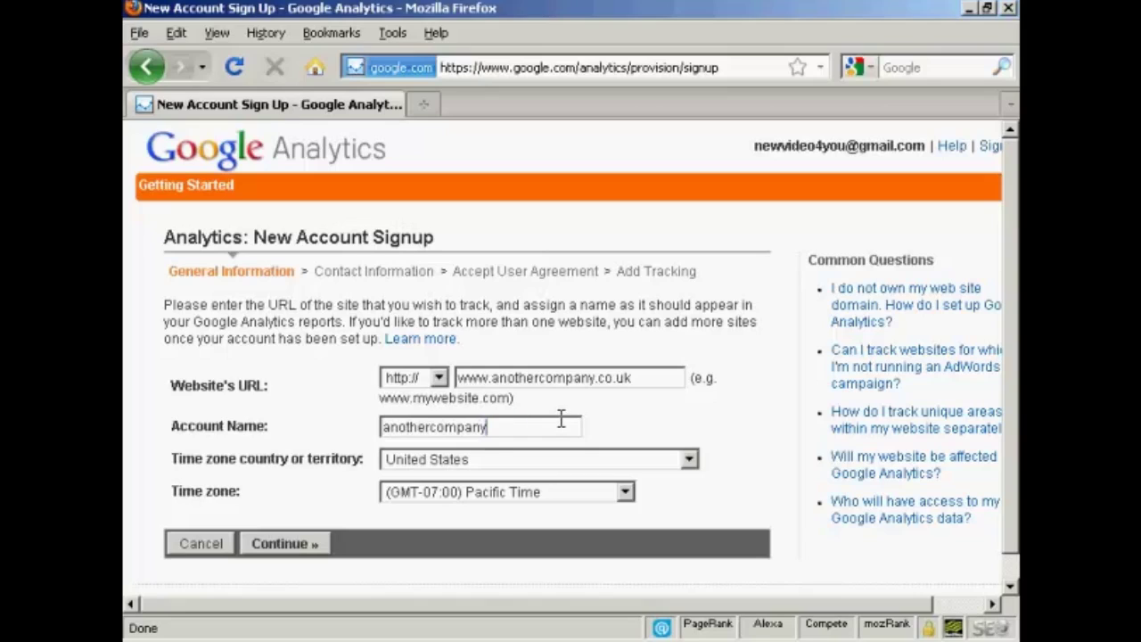
left_click(433, 427)
Step: Choose United Kingdom (GMT+01:00 London) as the time zone country and submit the general information
left_click(690, 460)
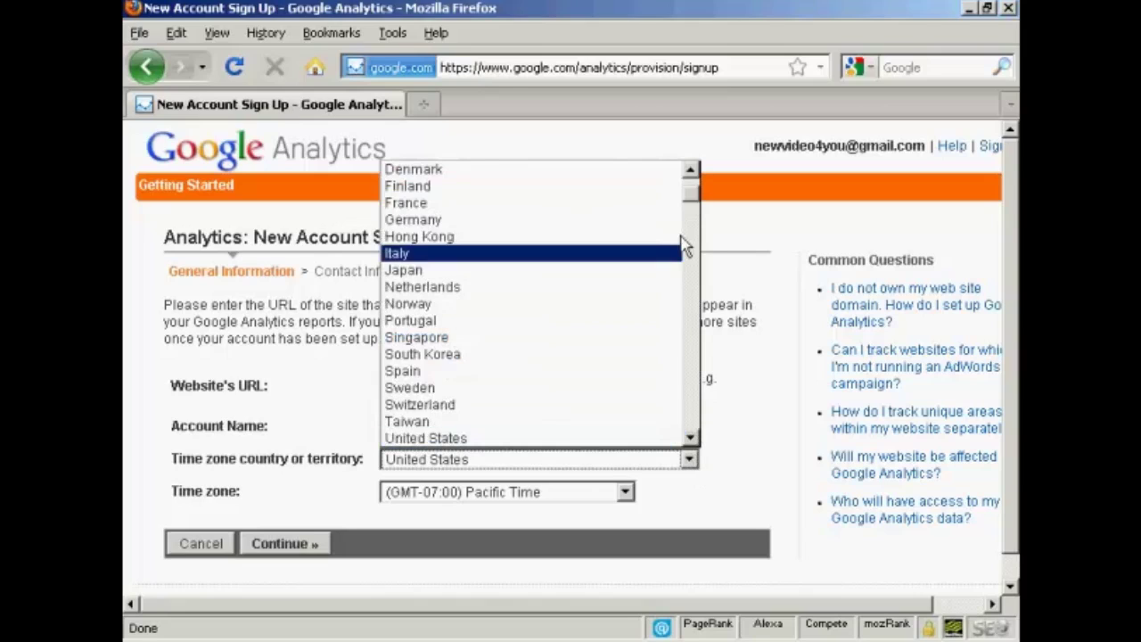
left_click_drag(694, 201, 688, 173)
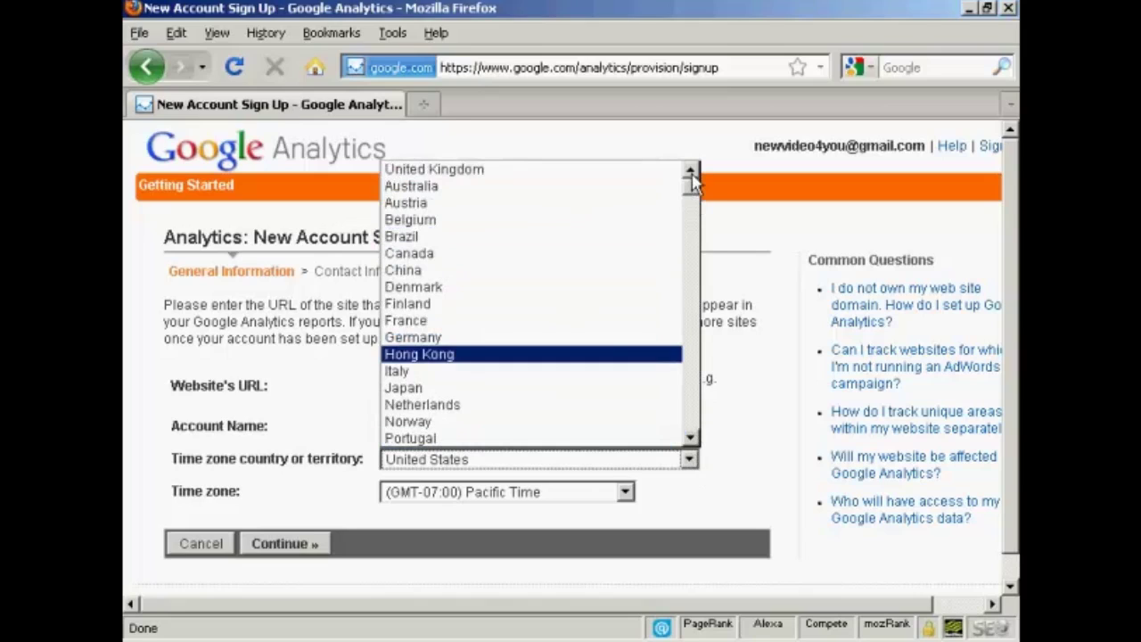
left_click(457, 170)
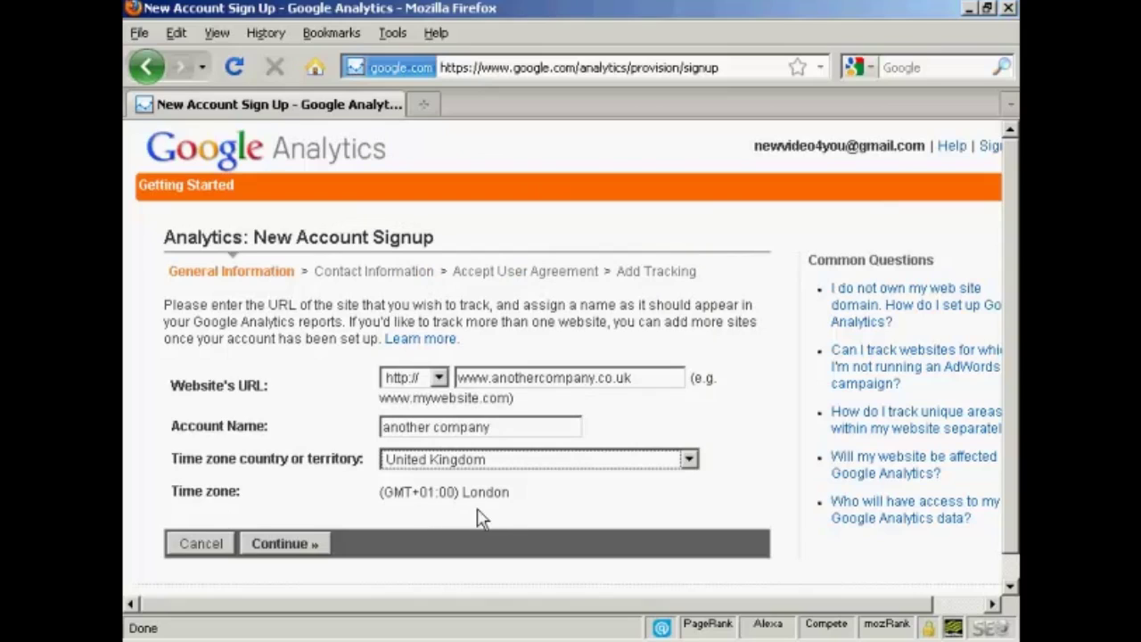
left_click(289, 548)
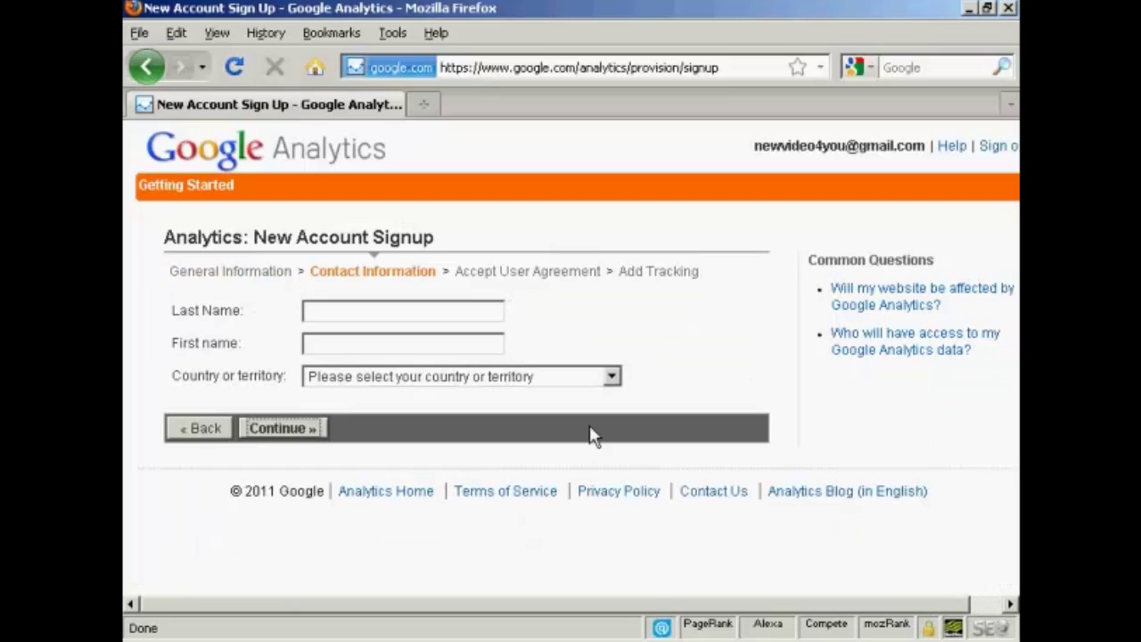
Step: Enter the contact's last and first name with country United Kingdom, then continue
left_click(321, 310)
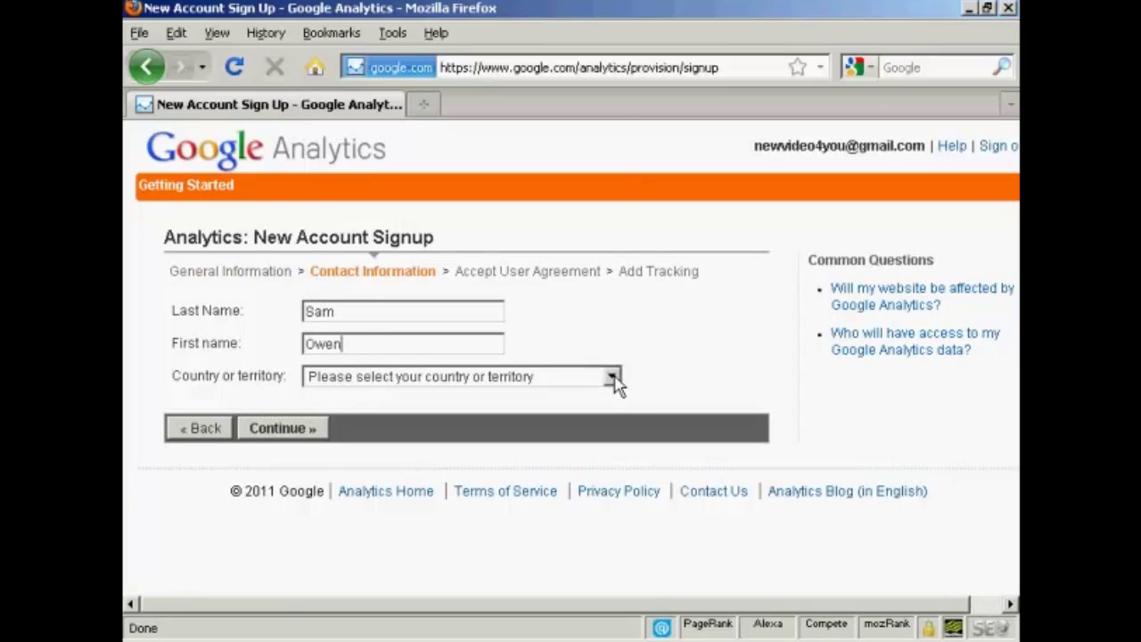
left_click(613, 379)
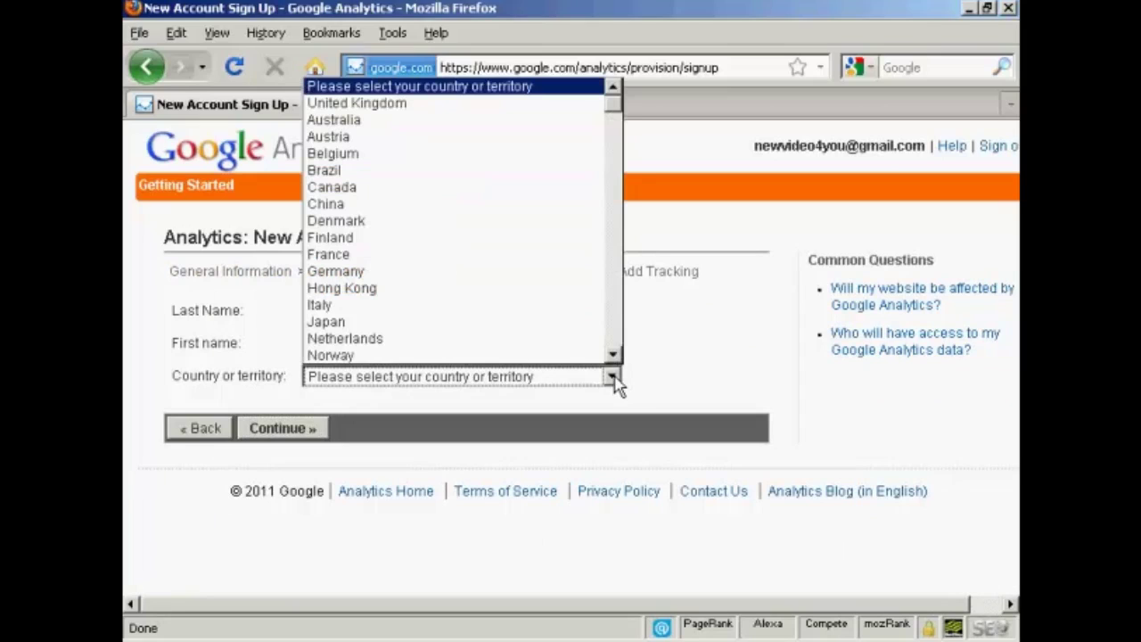
left_click(378, 108)
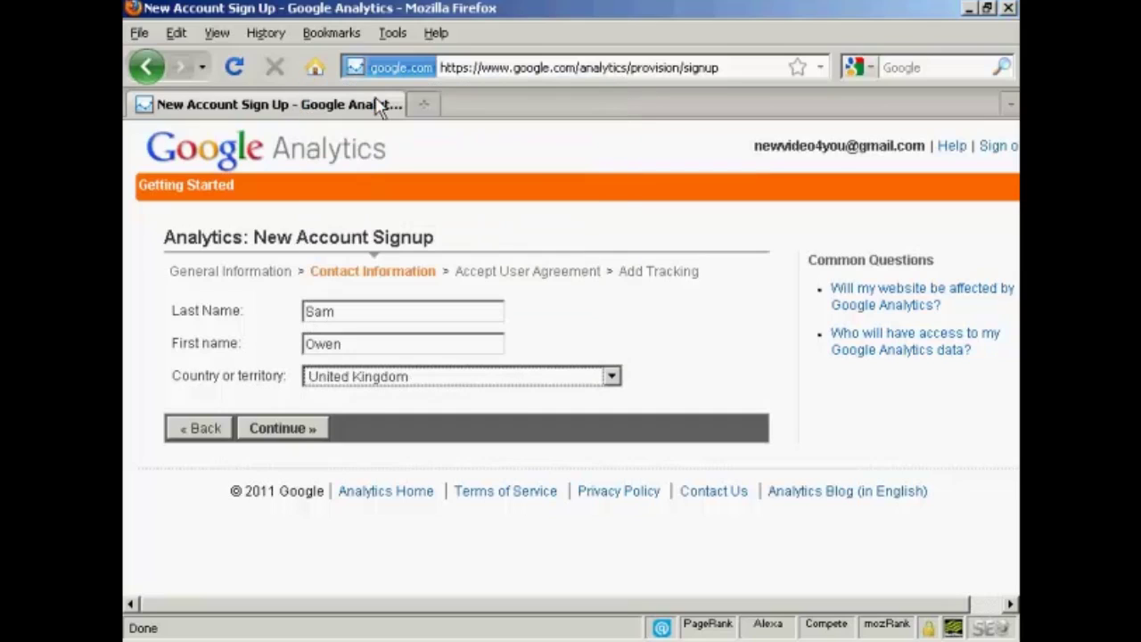
left_click(291, 436)
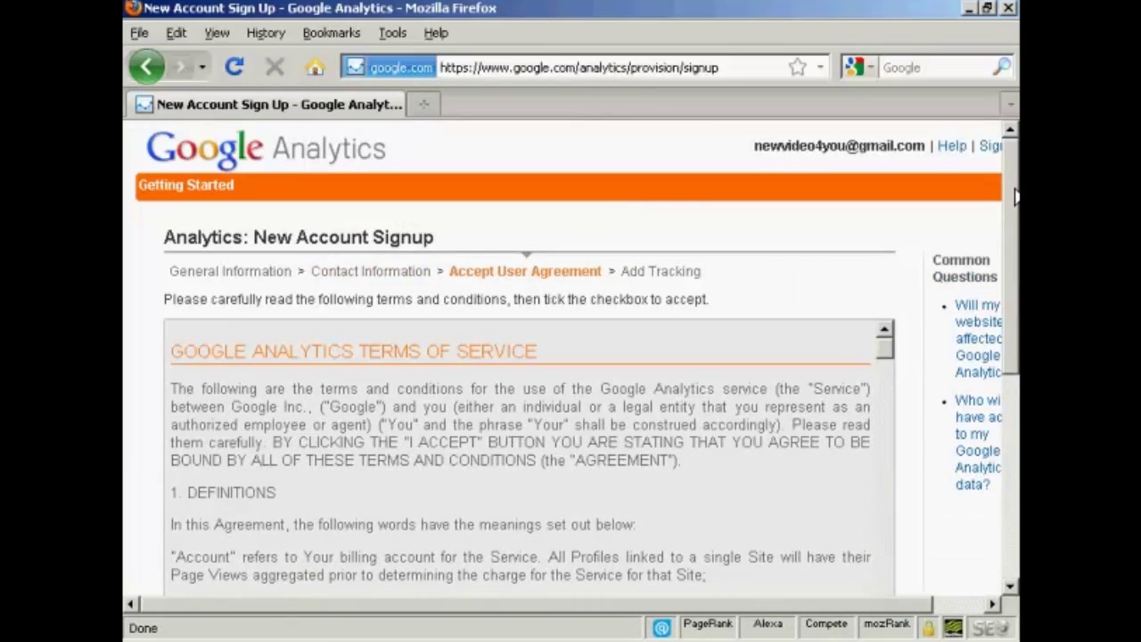
Step: Agree to the terms and conditions and create the new Analytics account
scroll(1014, 196, "down", 5)
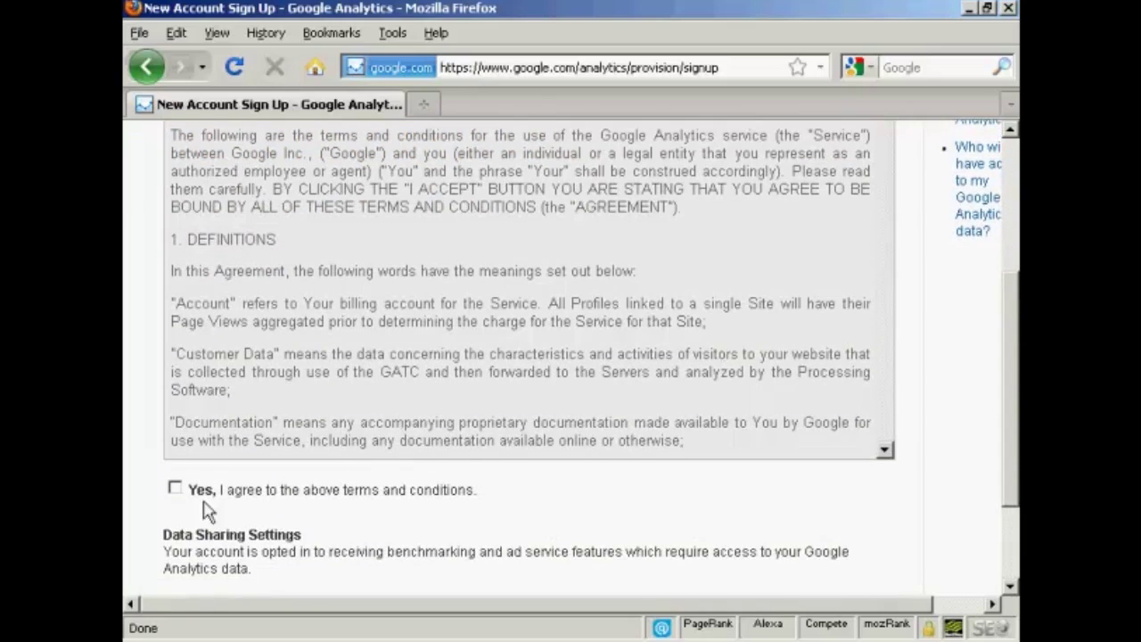
left_click(174, 489)
left_click_drag(1014, 383, 1013, 461)
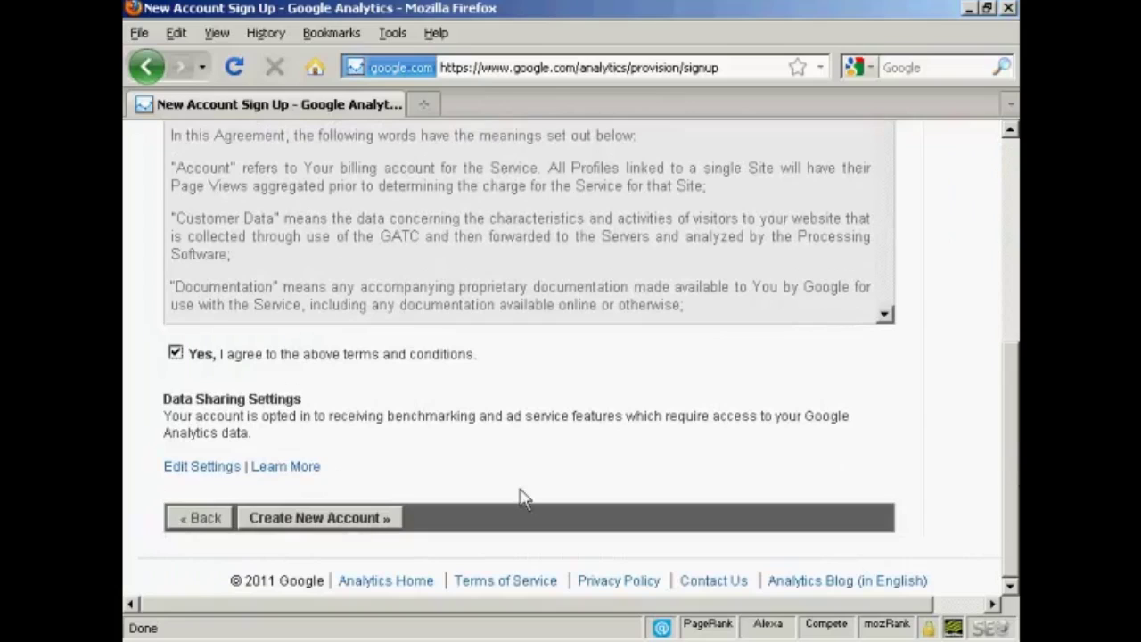
left_click(321, 518)
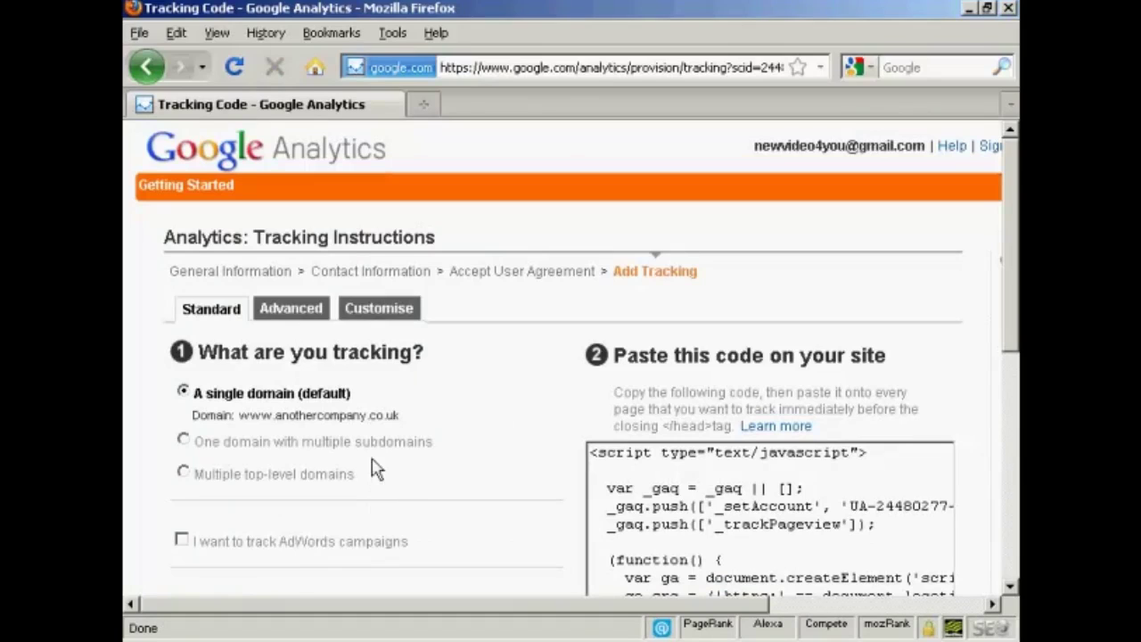
Step: Try the subdomain and multiple-domain options, then keep 'A single domain (default)'
left_click(347, 394)
left_click(183, 441)
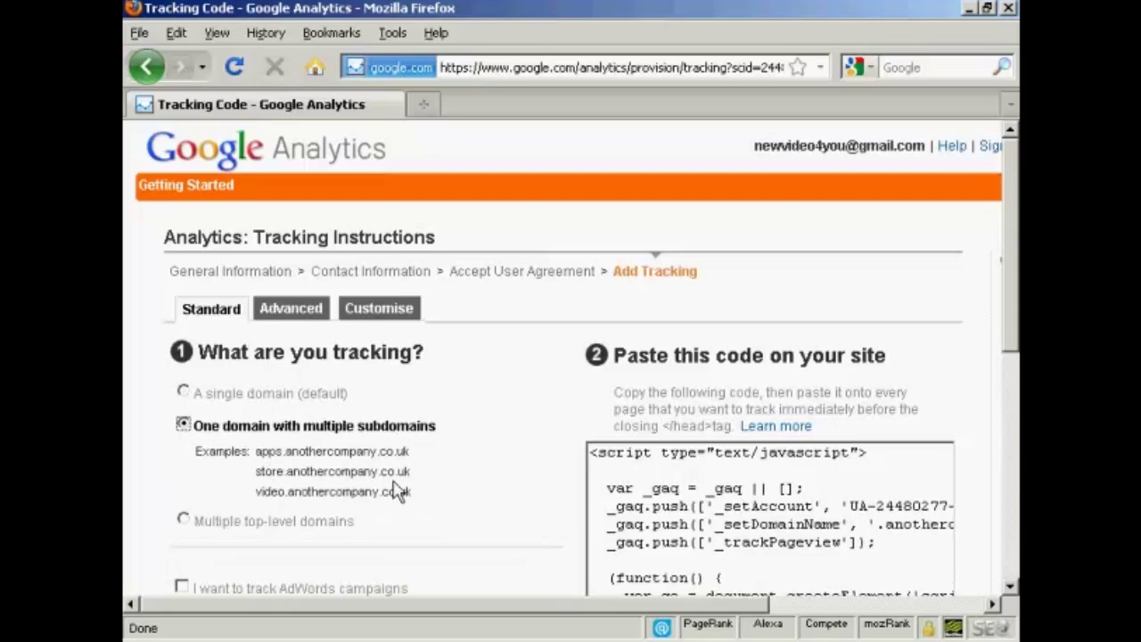
left_click(184, 521)
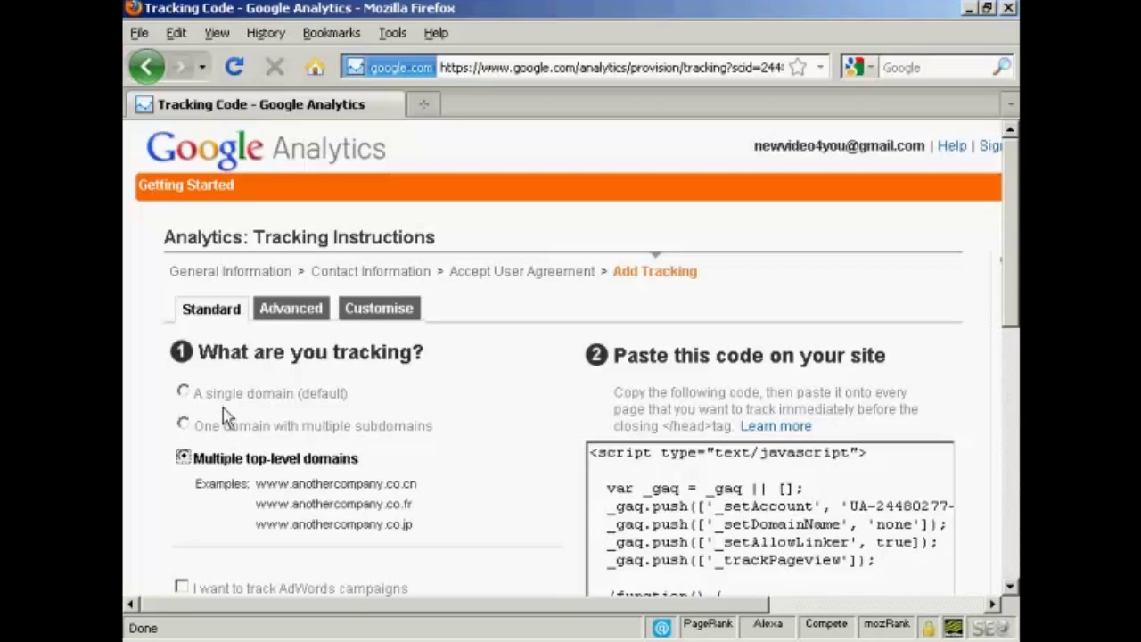
left_click(184, 393)
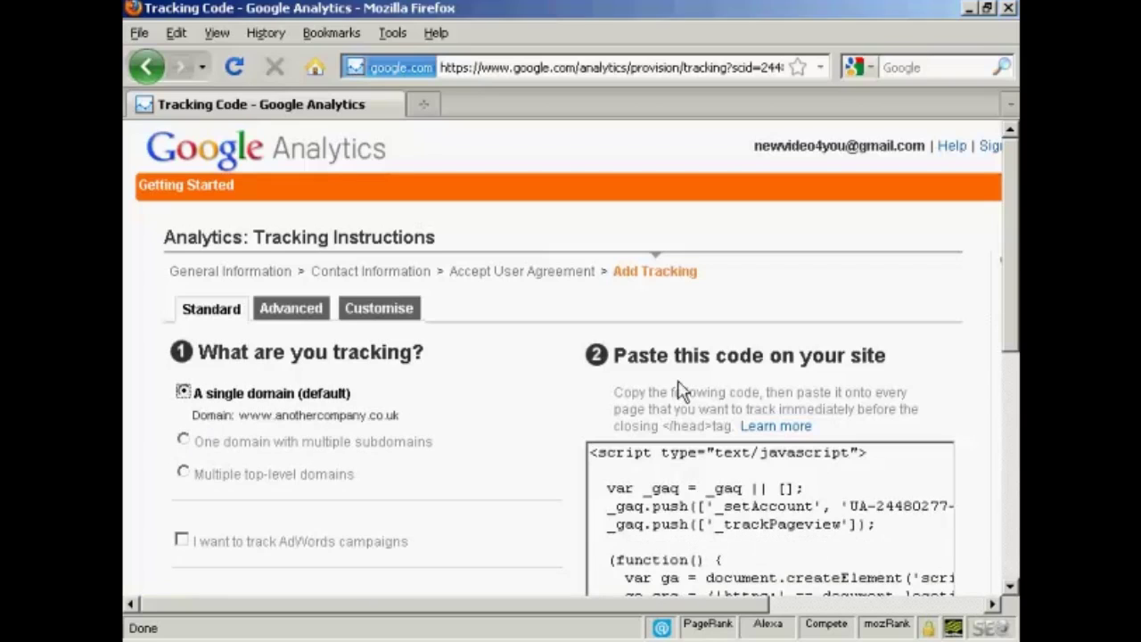
left_click_drag(1009, 229, 1013, 301)
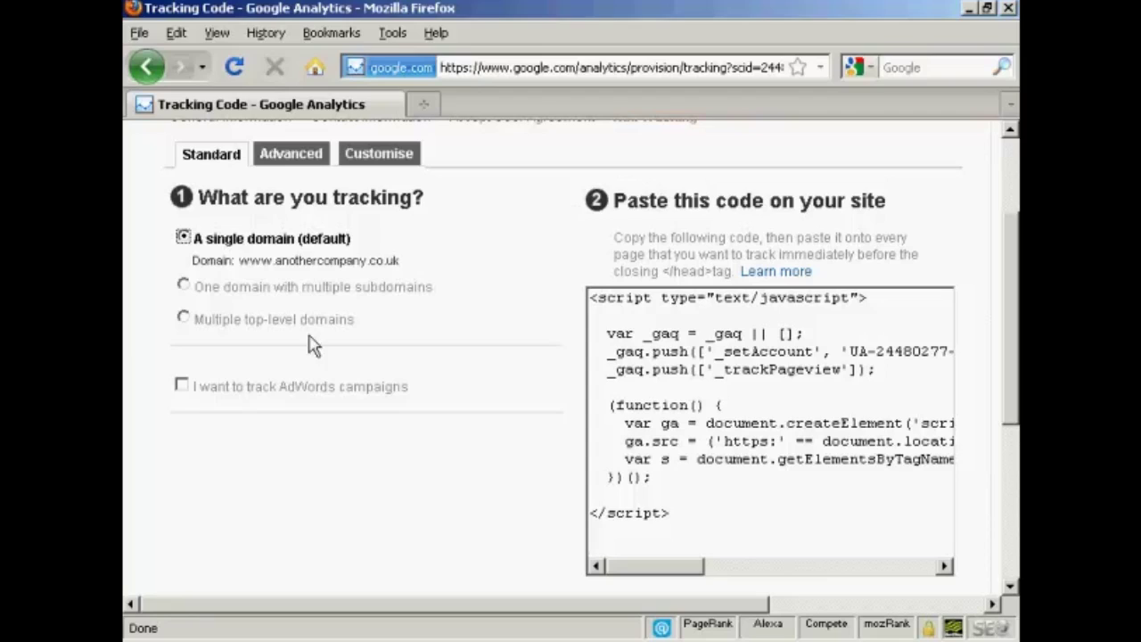
Step: Enable AdWords campaign tracking, copy the whole tracking snippet, and switch to index.html in Notepad
left_click(182, 386)
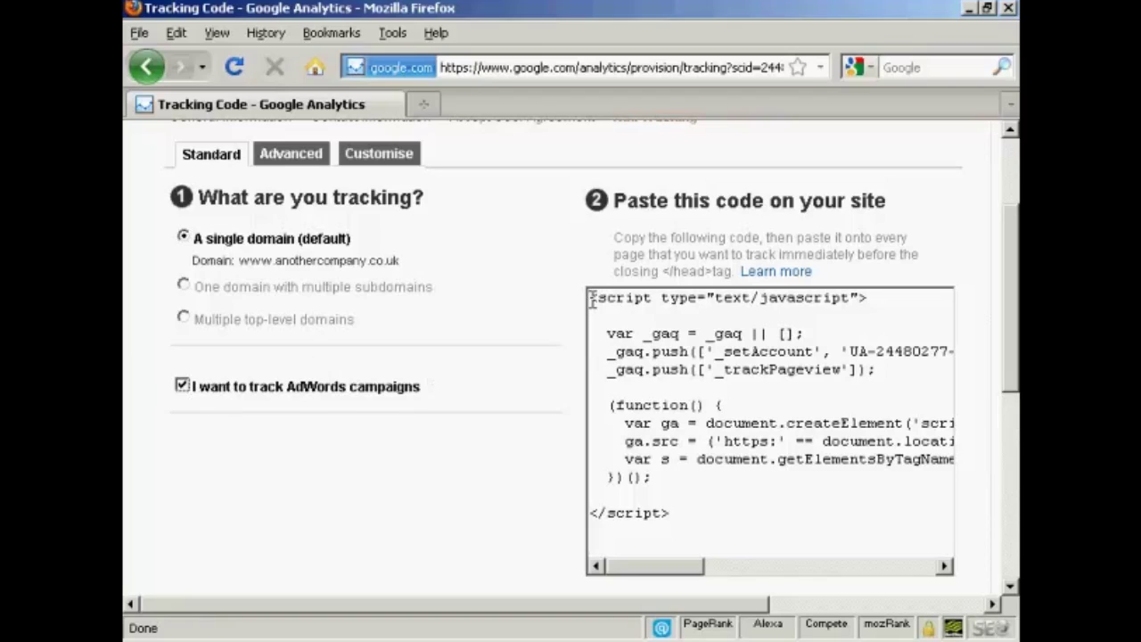
left_click_drag(590, 298, 724, 553)
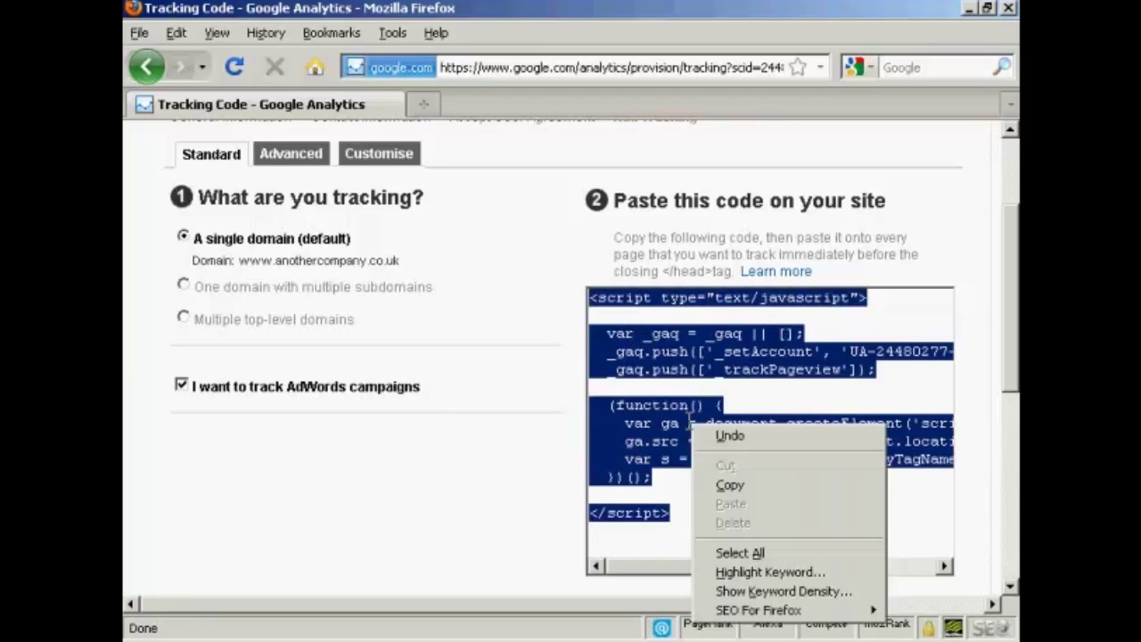
left_click(731, 486)
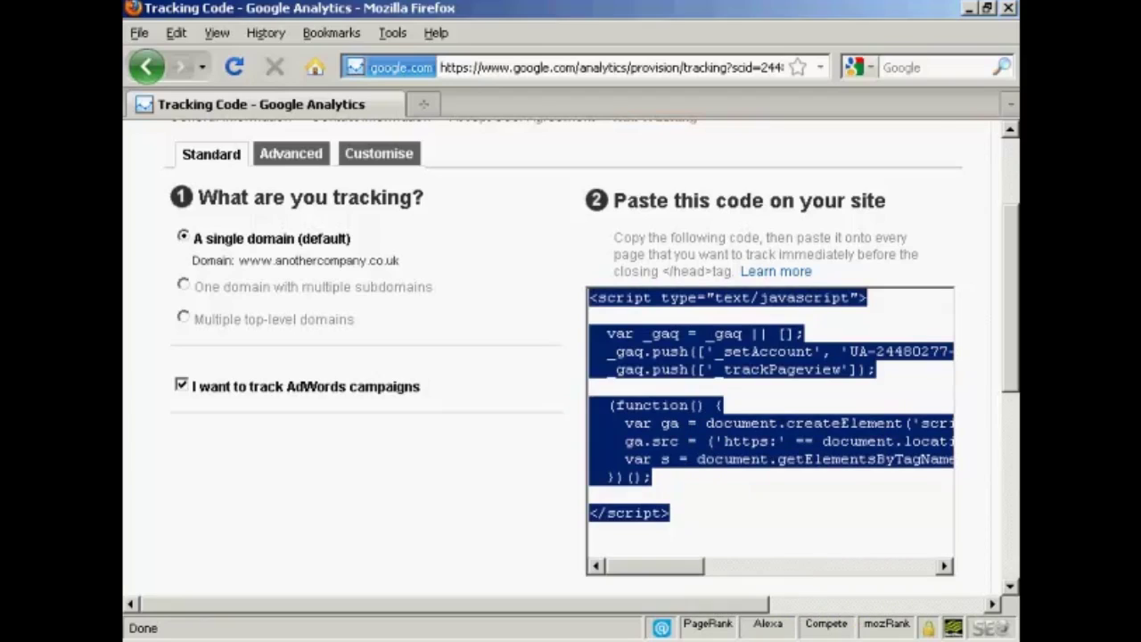
key("alt+Tab")
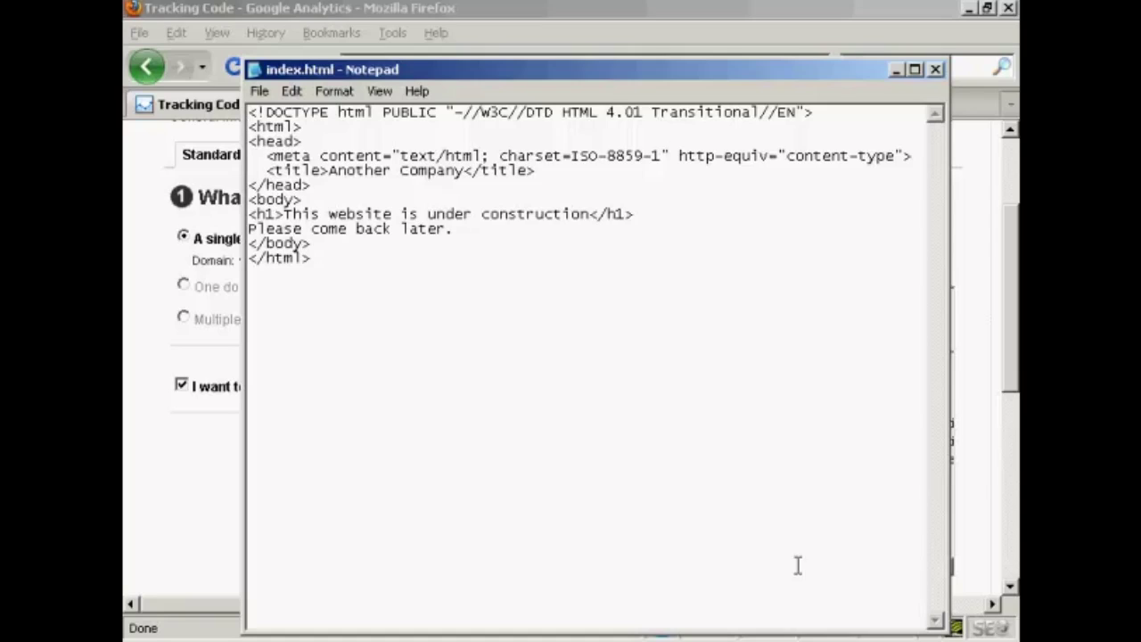
Step: Paste the tracking script on a new line after </title> in index.html and save it
left_click(549, 175)
key("Return")
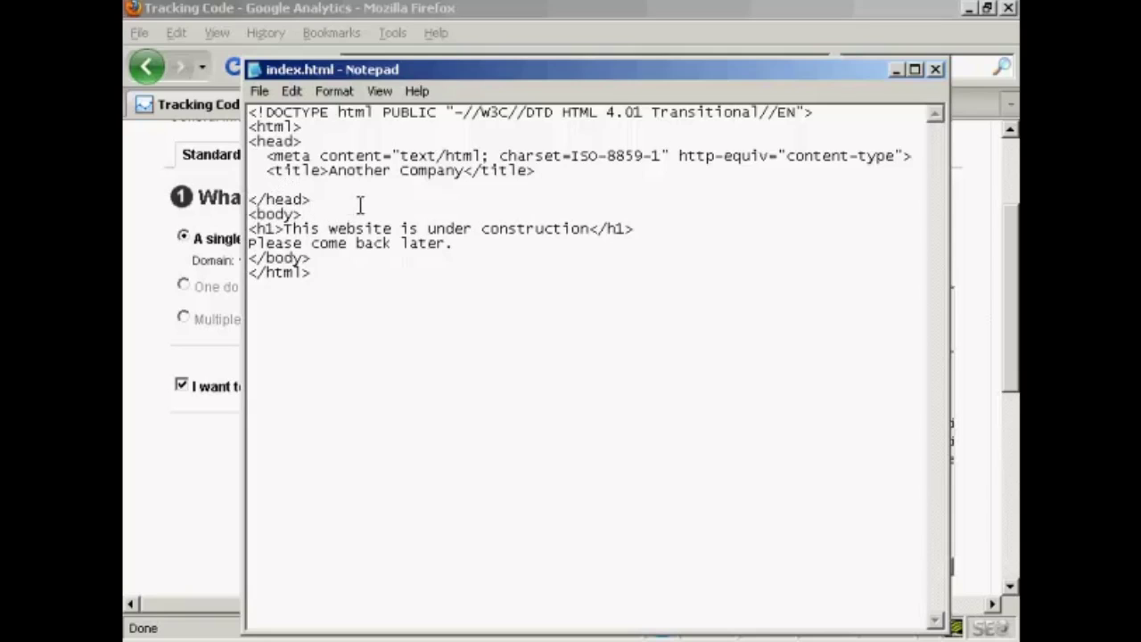
key("ctrl+v")
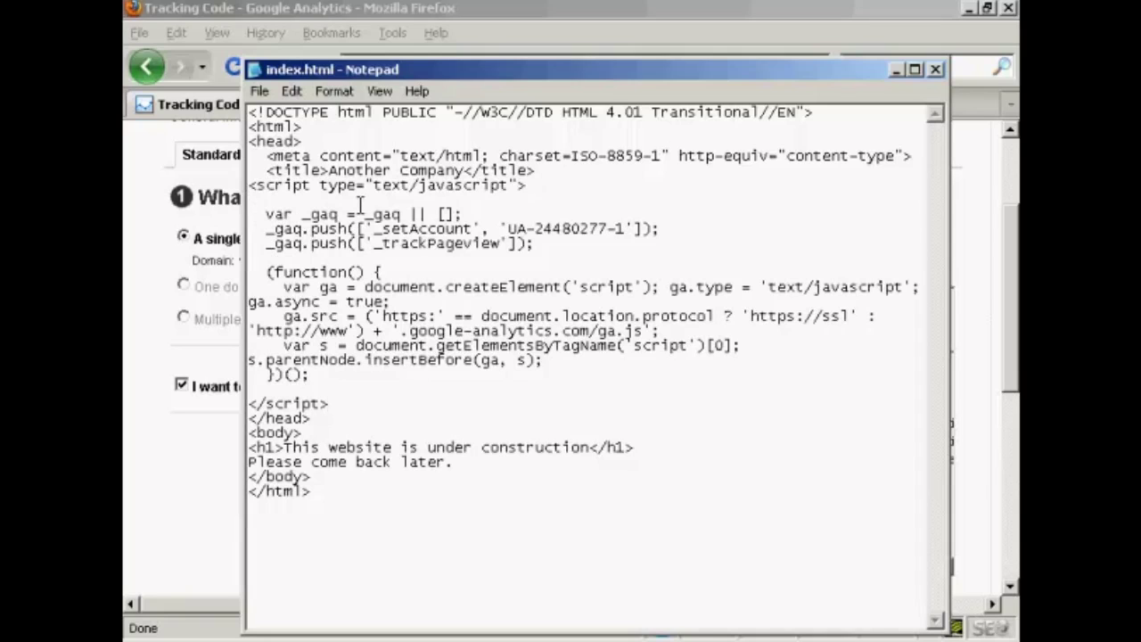
left_click(259, 92)
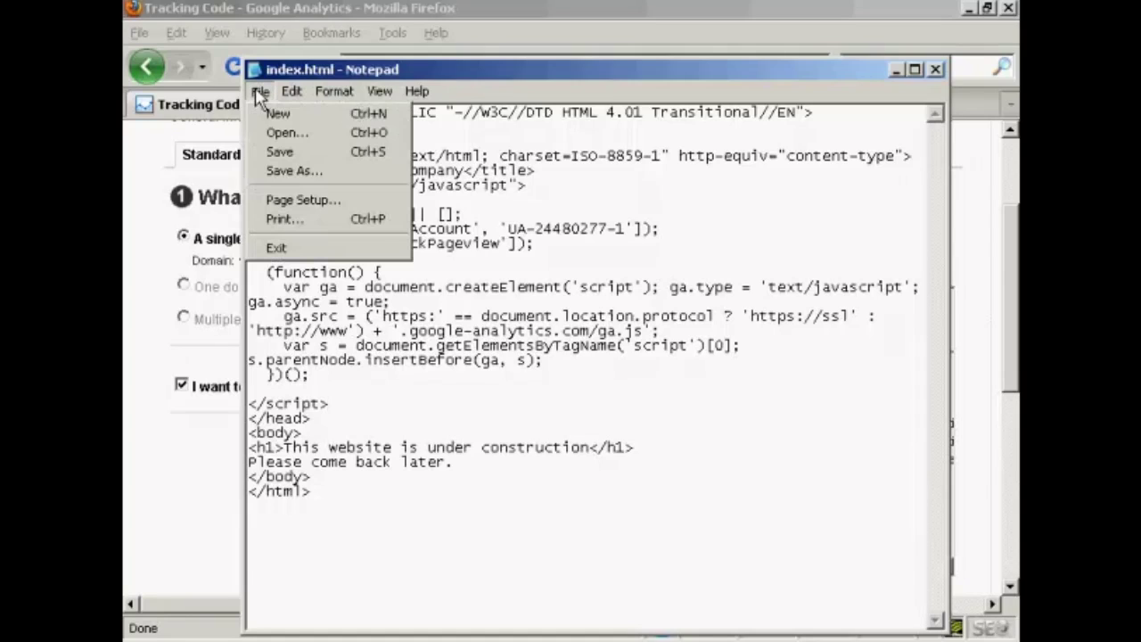
left_click(282, 151)
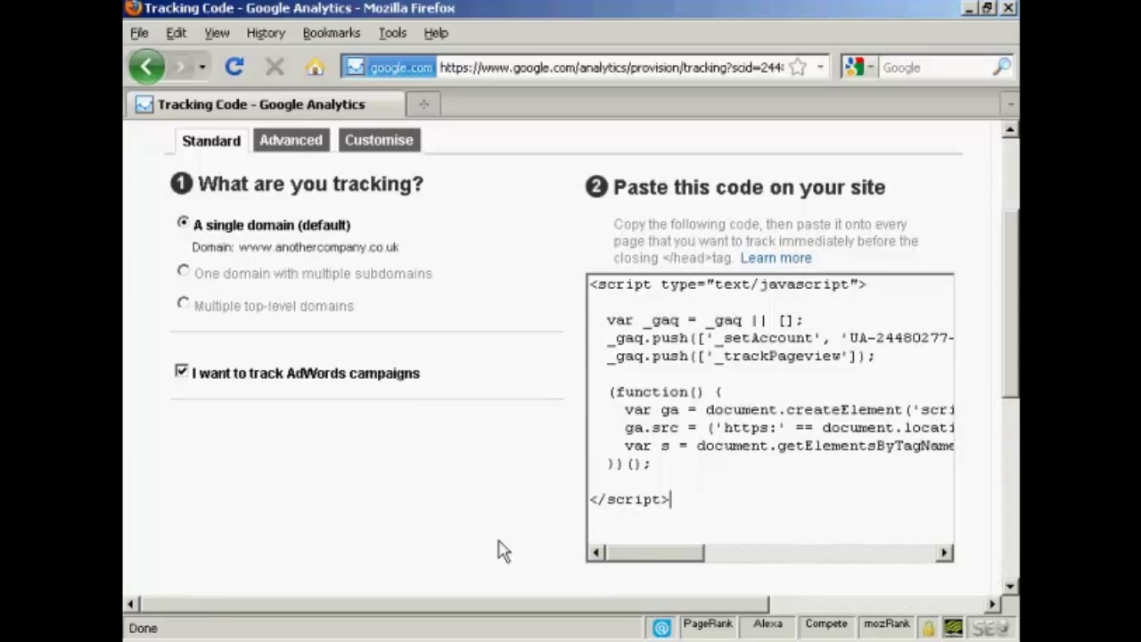
scroll(1014, 406, "down", 2)
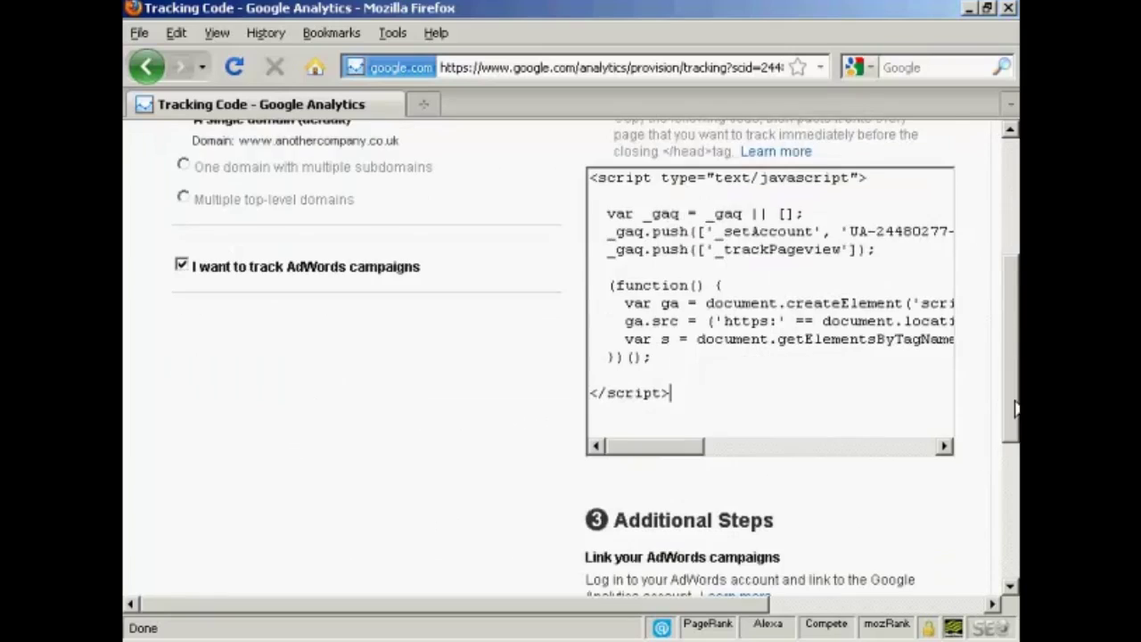
scroll(1014, 406, "down", 4)
scroll(1014, 454, "down", 1)
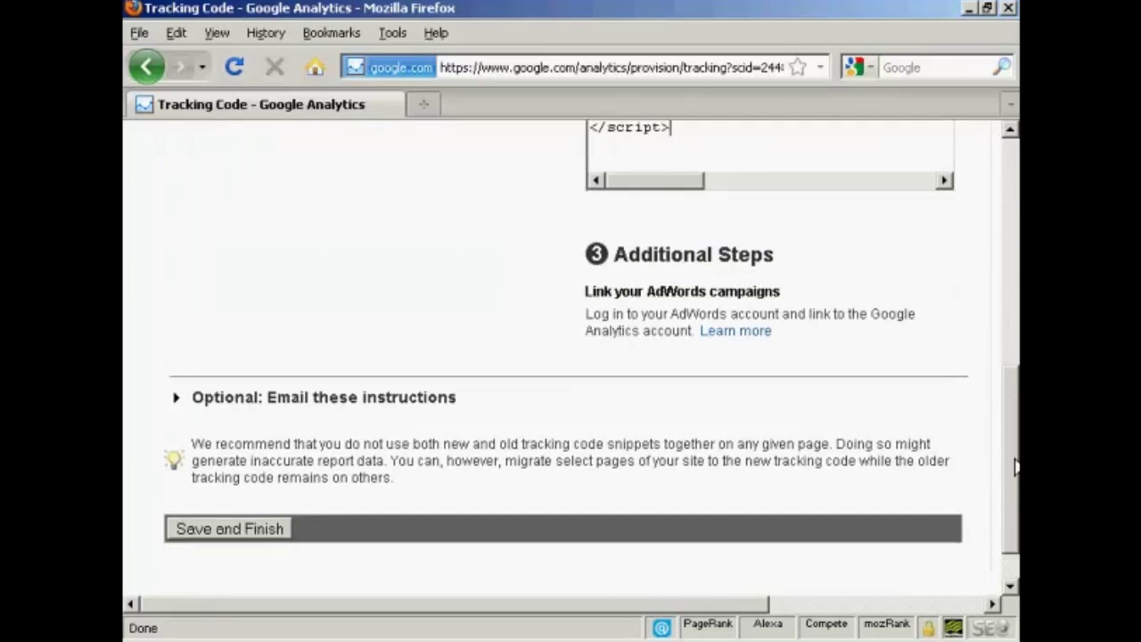
left_click(230, 531)
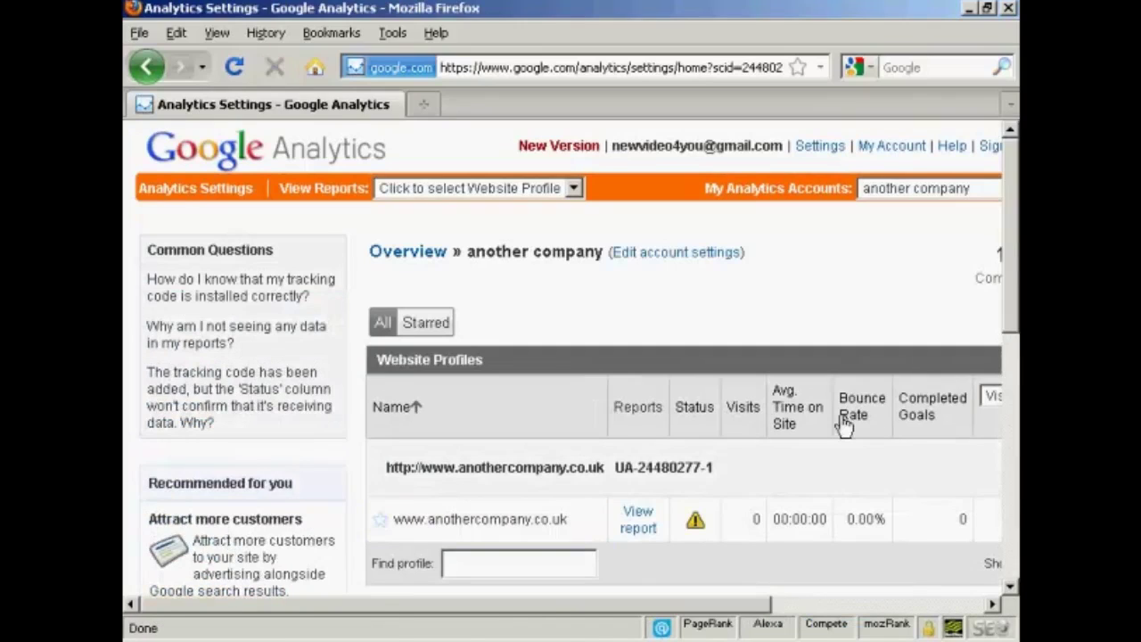
scroll(577, 358, "down", 2)
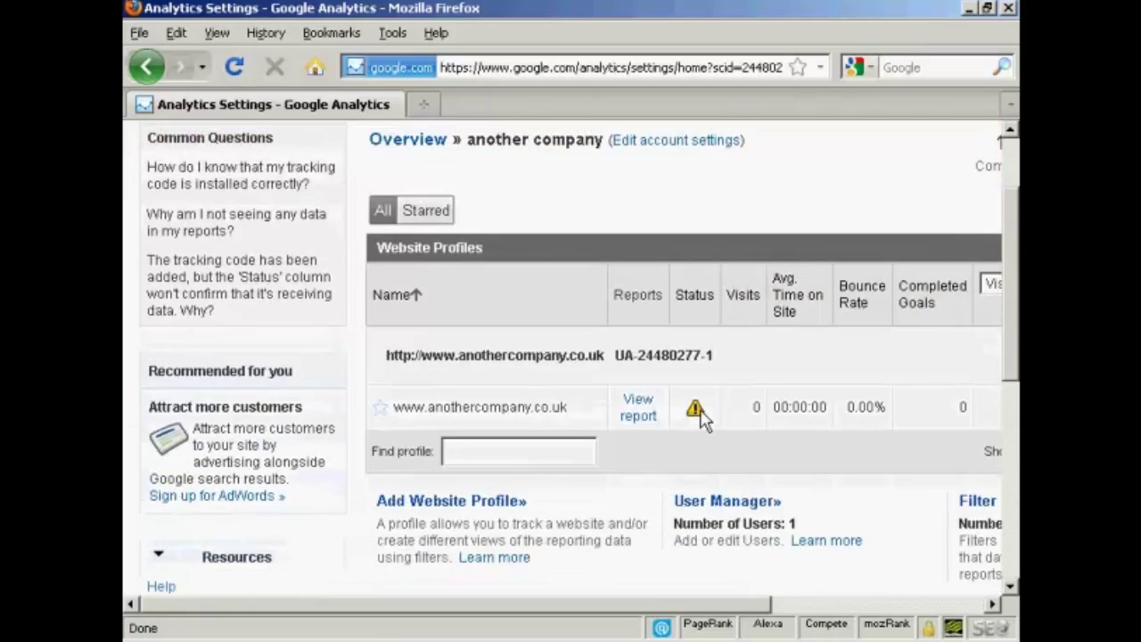
mouse_move(702, 416)
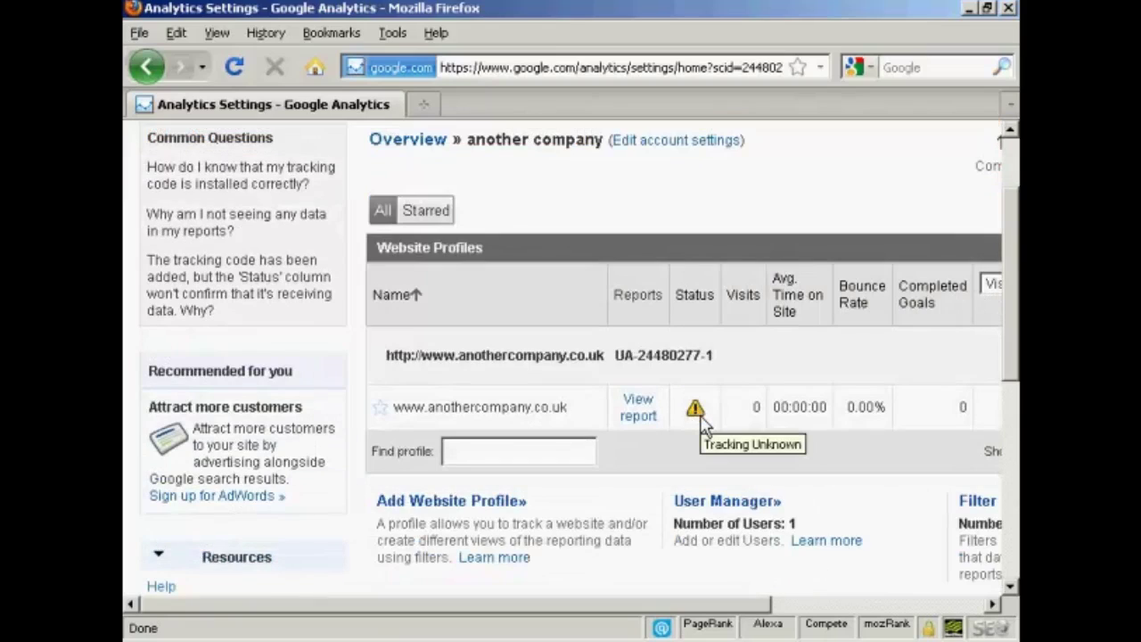